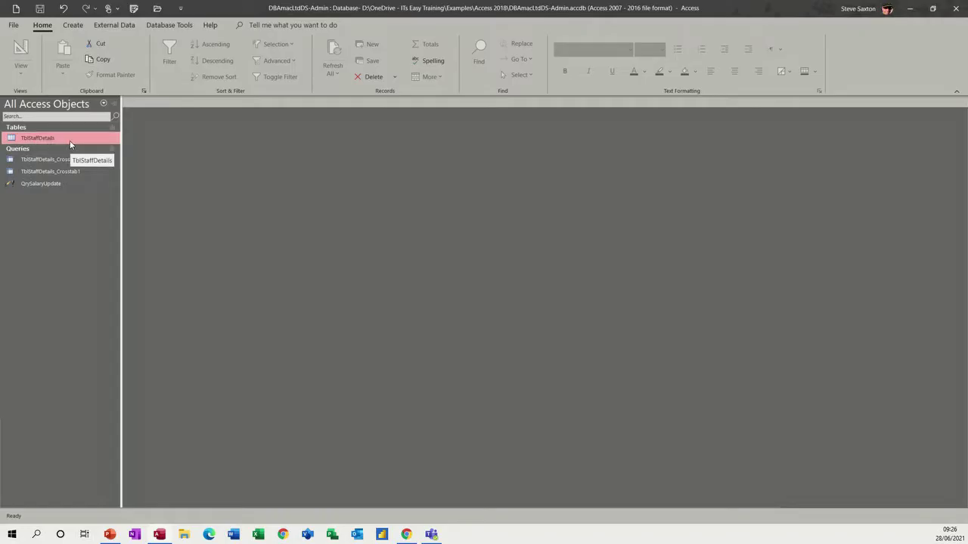
Link the StaffDetails list from the team site under itseasycouk.sharepoint.com/sites into the database as a linked table.
click(117, 27)
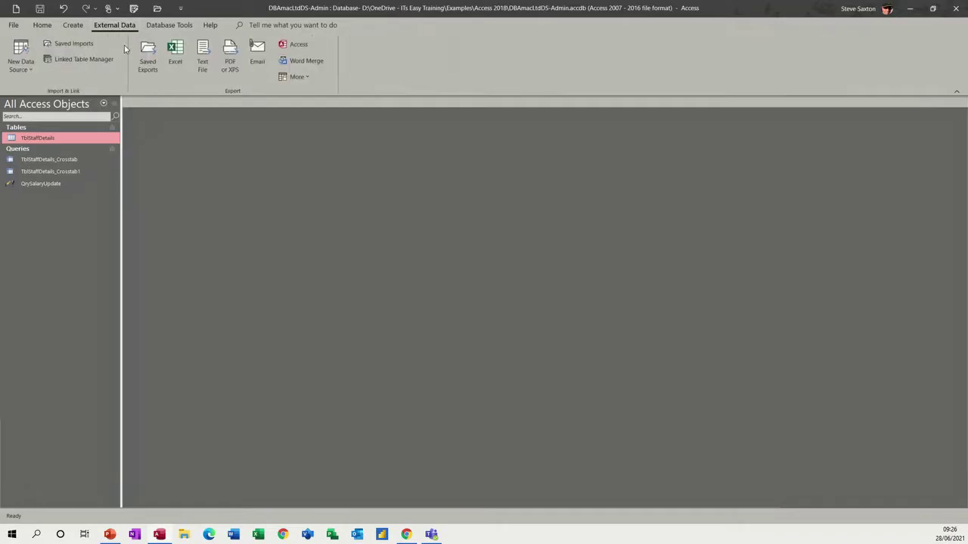
click(30, 71)
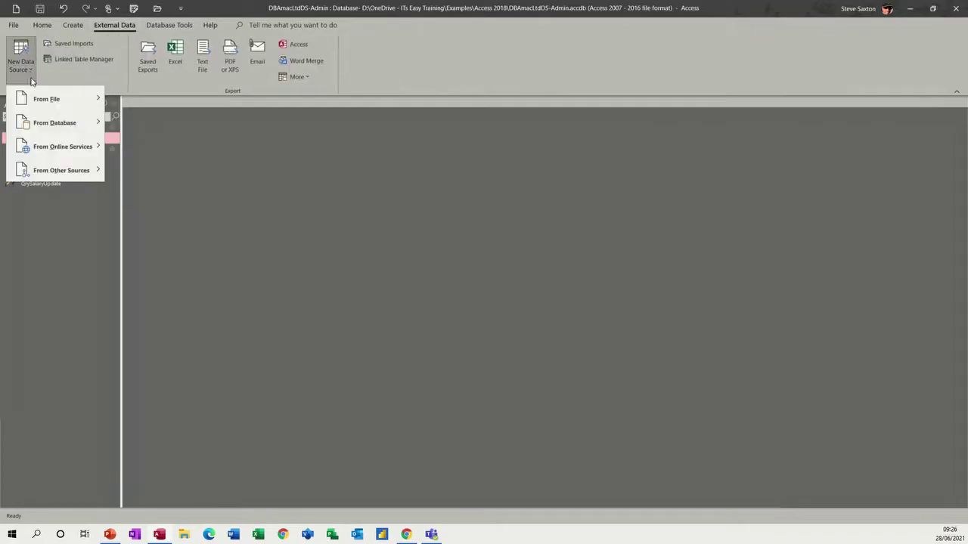
mouse_move(45, 102)
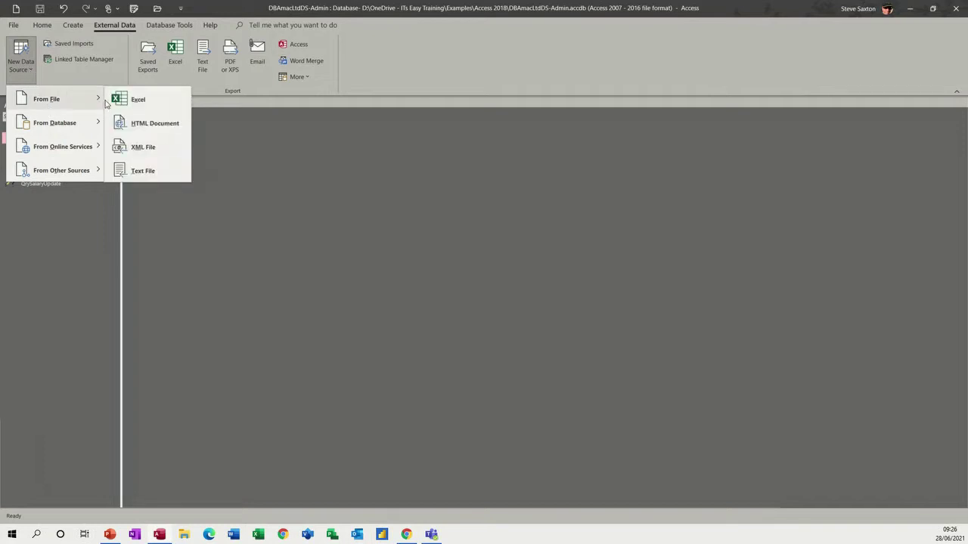
mouse_move(89, 127)
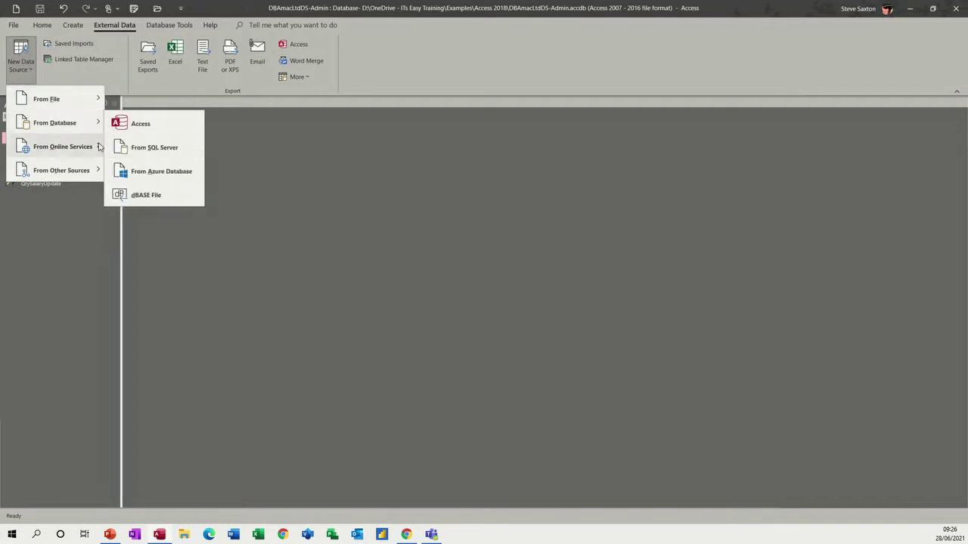
mouse_move(96, 152)
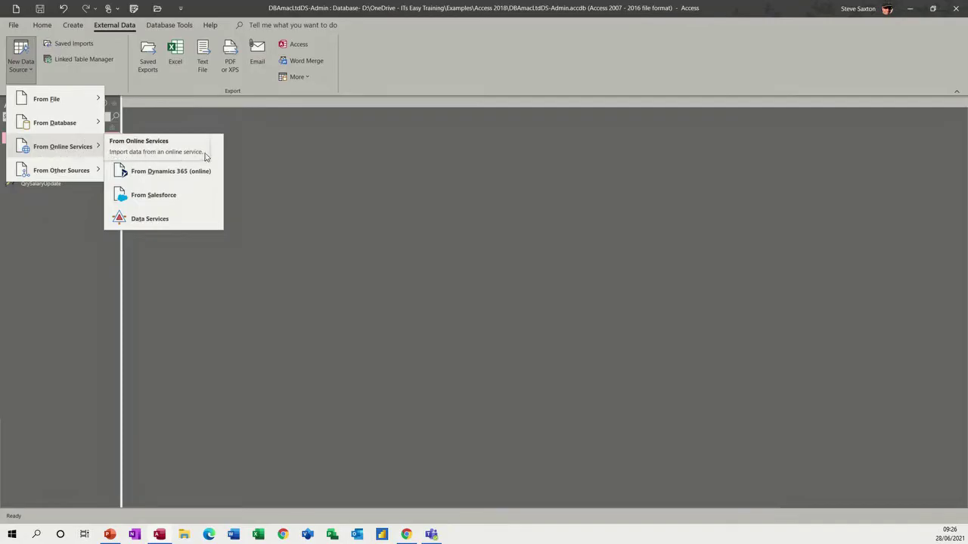
click(152, 147)
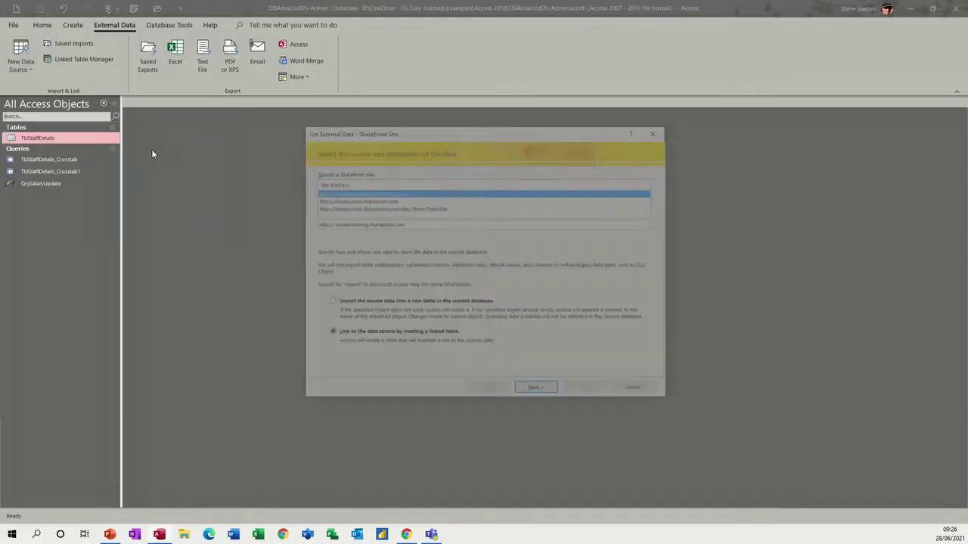
click(339, 207)
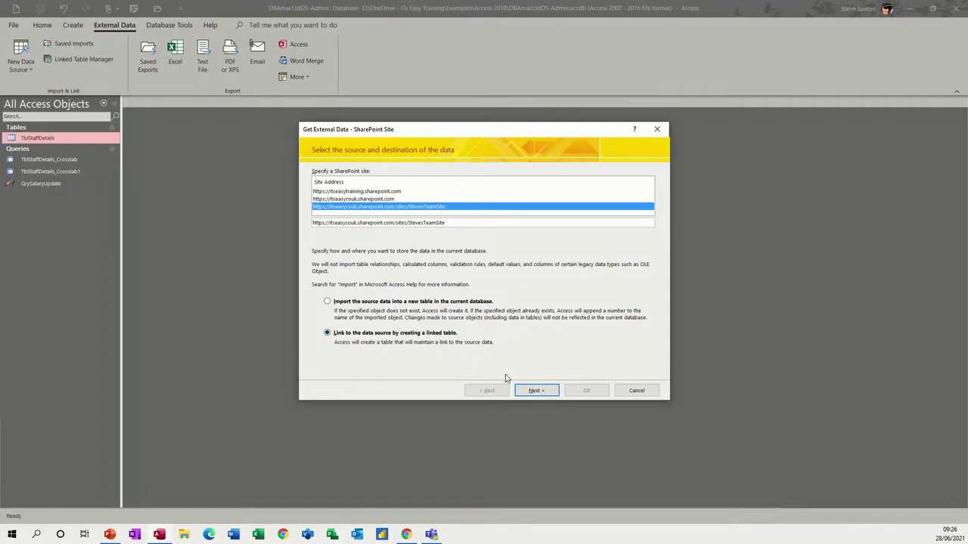
click(533, 390)
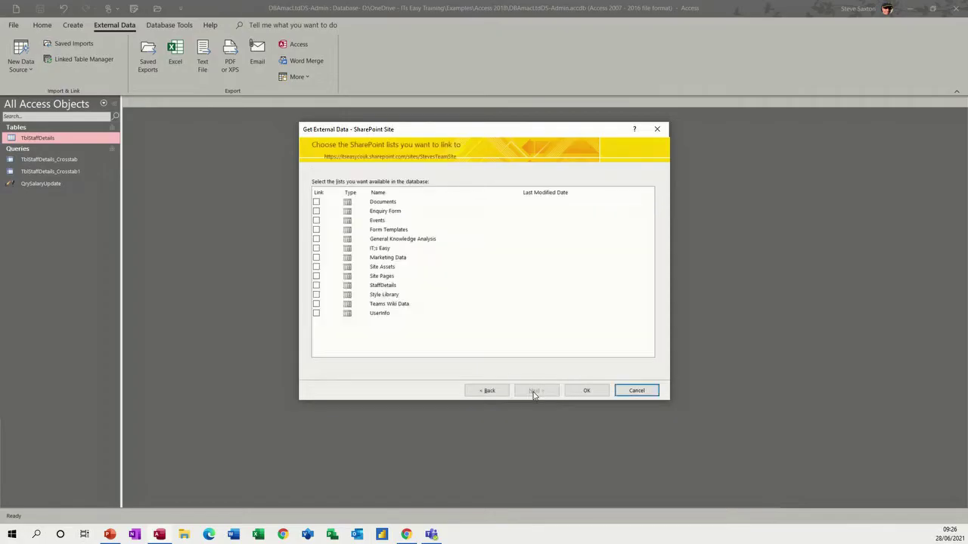
click(316, 286)
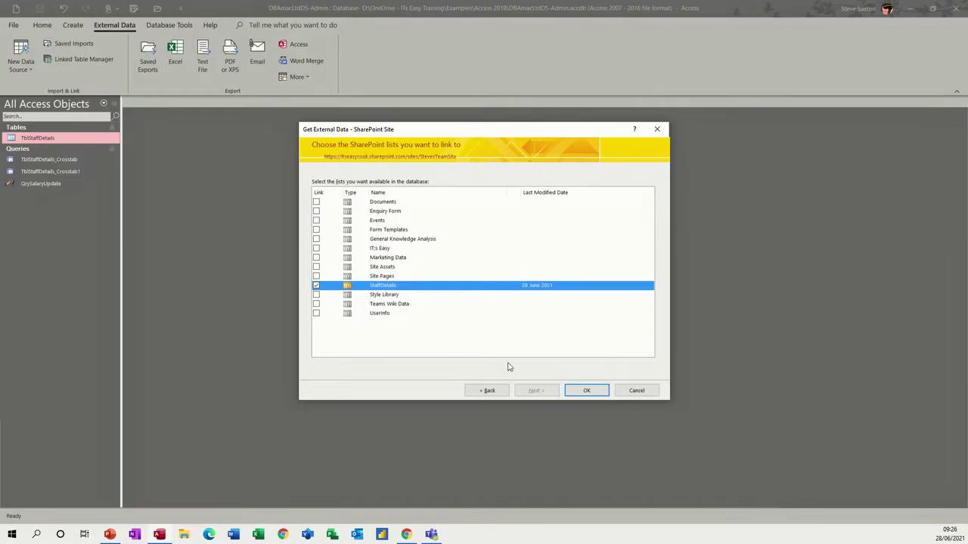
click(586, 391)
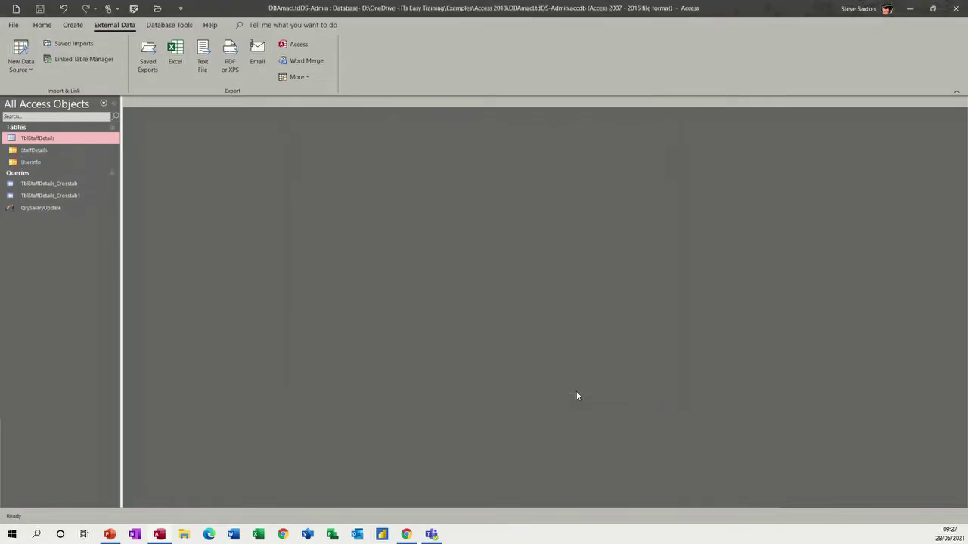
Open the linked StaffDetails table and set the salary of the record with ID 4 to £50,000.00.
double_click(31, 151)
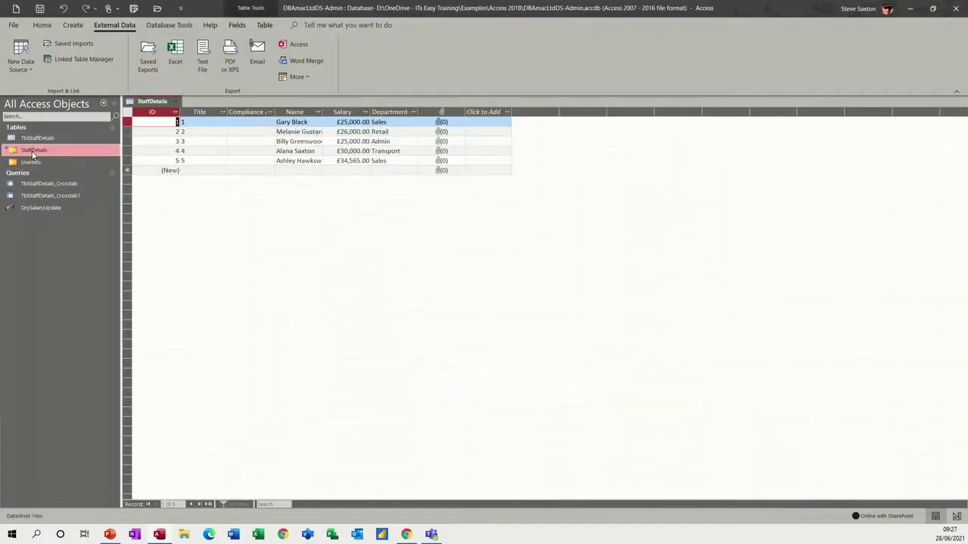
key(ctrl+plus)
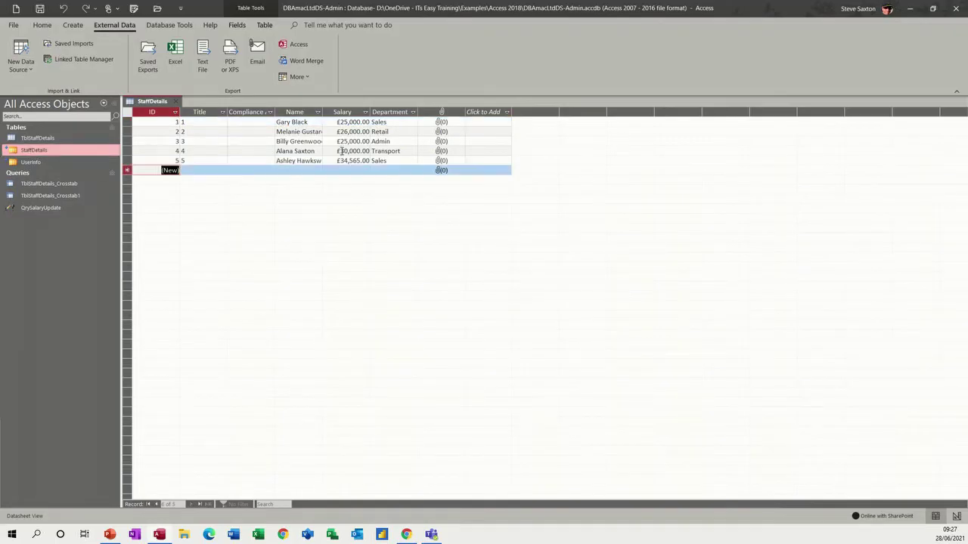
drag(345, 151, 338, 152)
click(342, 151)
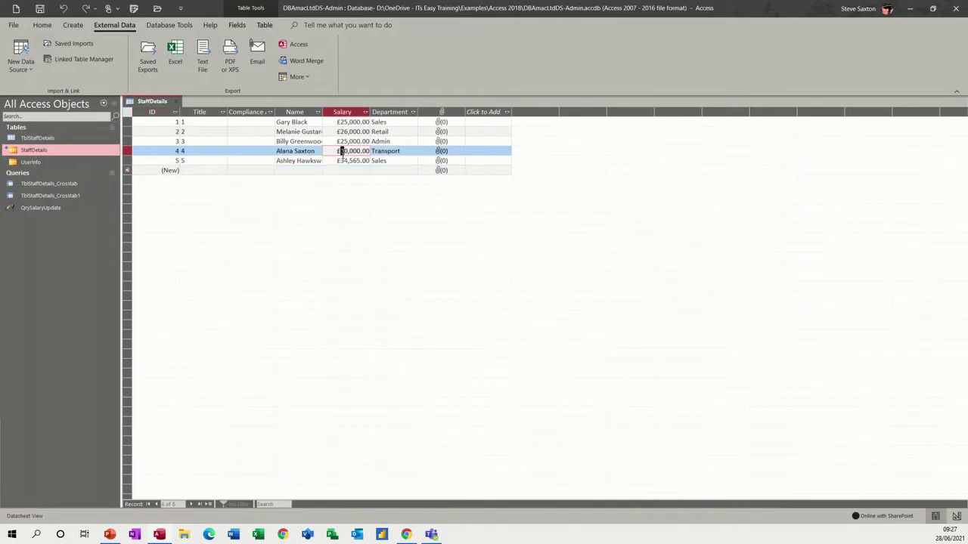
text(4)
click(349, 161)
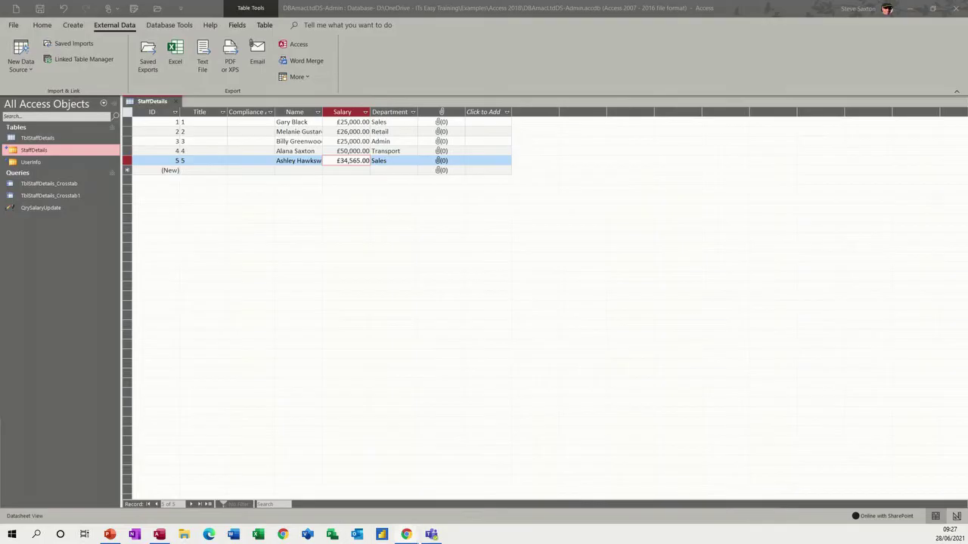
Switch to the StaffDetails list in SharePoint in Chrome, check the salary in record 4, and return to Access.
drag(0, 38, 386, 42)
double_click(387, 42)
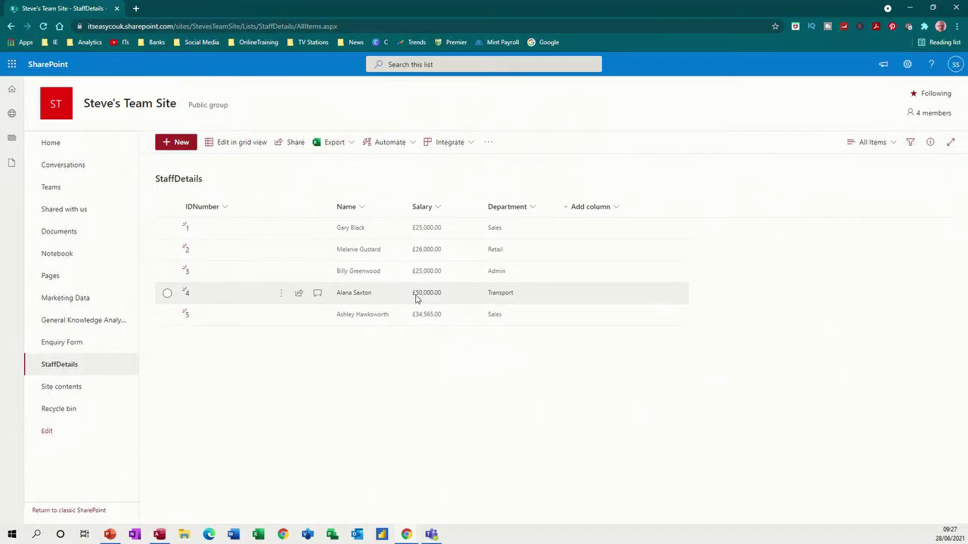
click(910, 7)
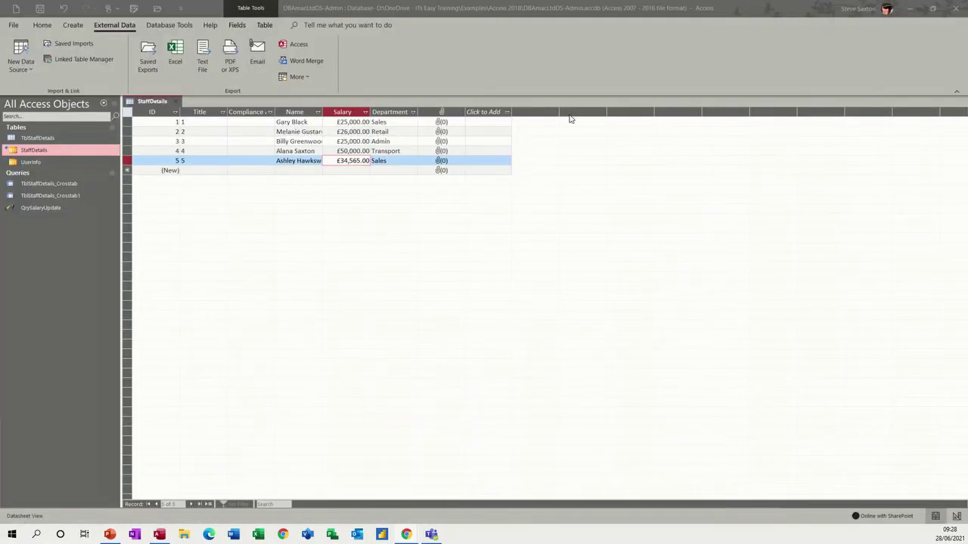
click(338, 170)
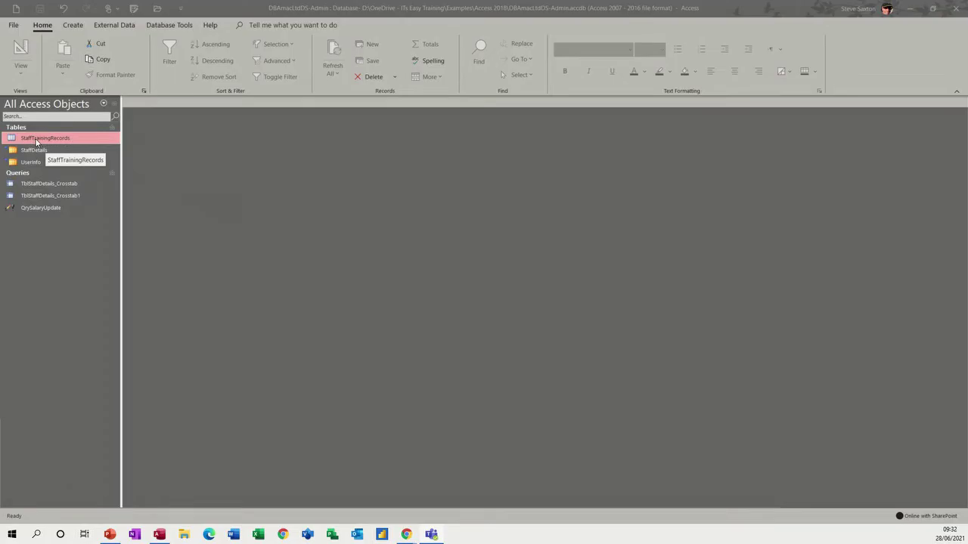
Export the StaffTrainingRecords table to the team site as a SharePoint list named StaffTrainingRecords, without saving the export steps.
click(123, 26)
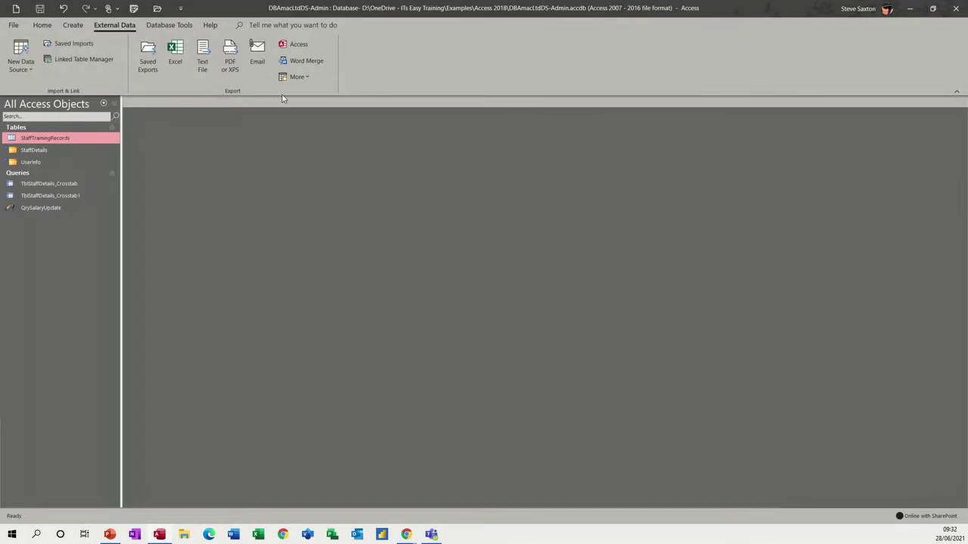
click(295, 76)
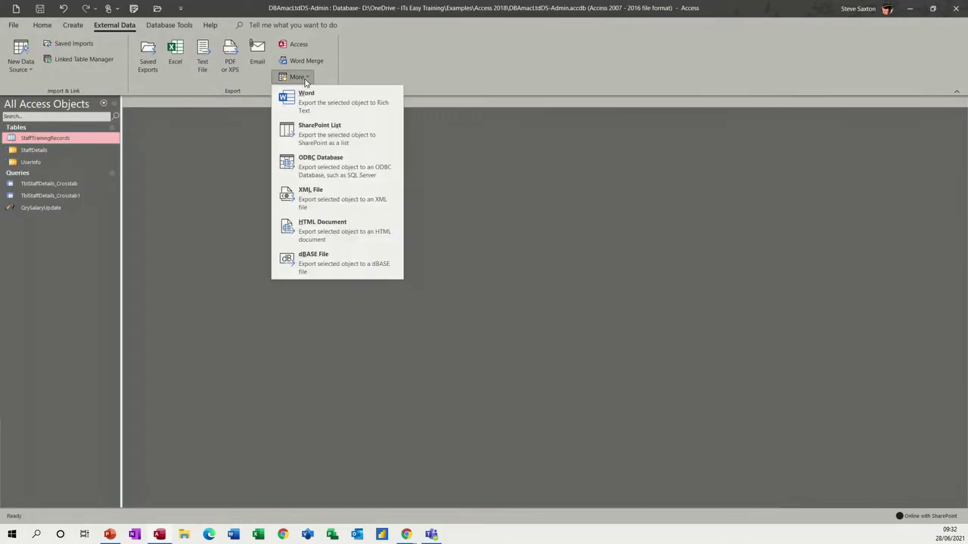
click(331, 140)
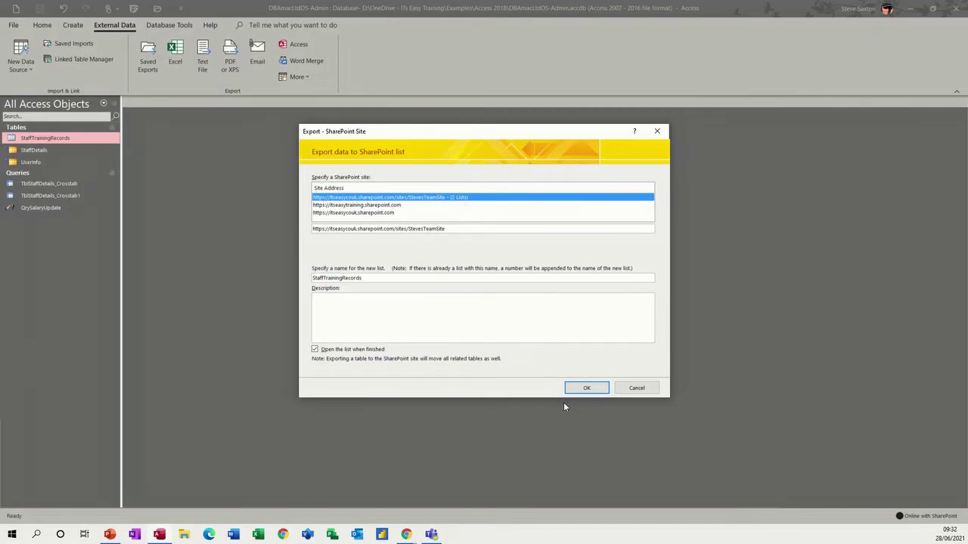
click(580, 391)
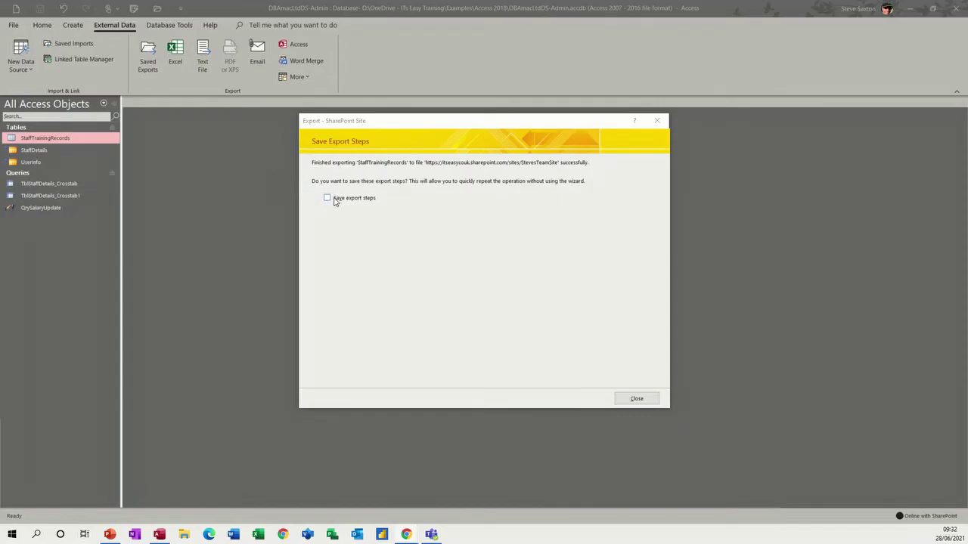
click(637, 399)
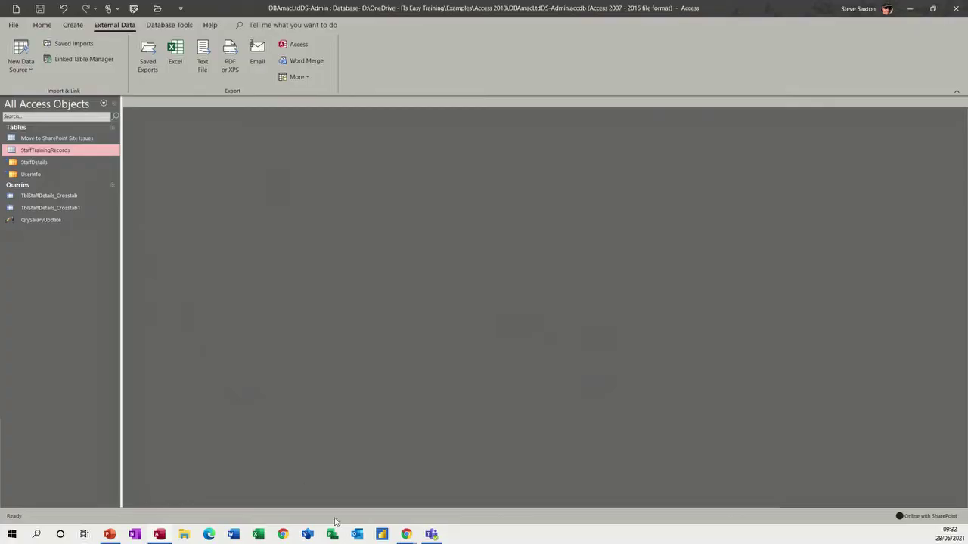
Switch to the SharePoint site in Chrome, look up the exported StaffTrainingRecords list through the site contents, and return to Access.
mouse_move(408, 536)
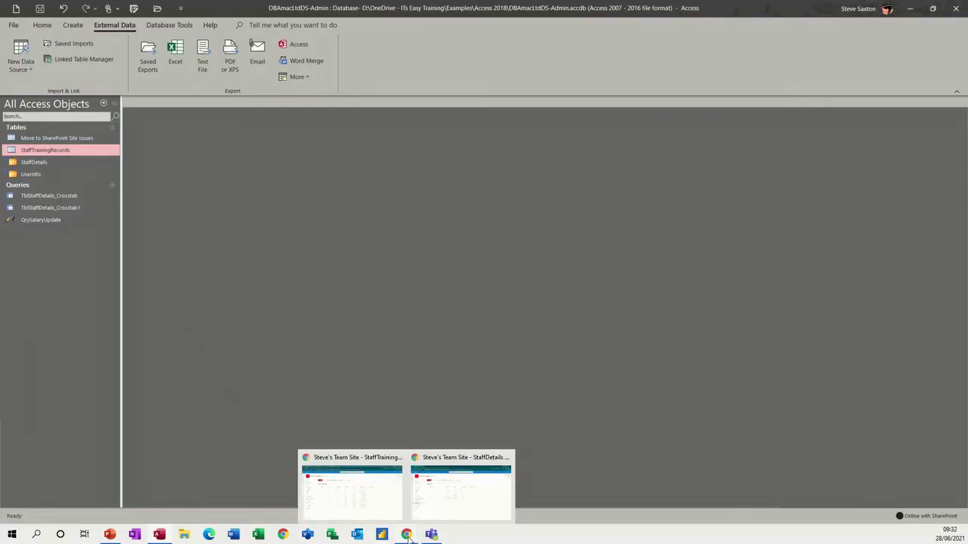
click(427, 516)
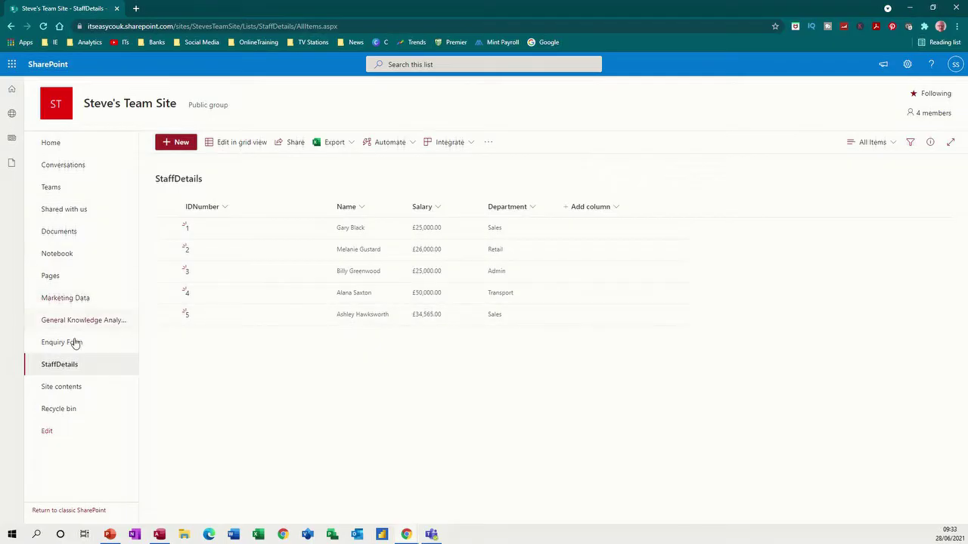
click(65, 390)
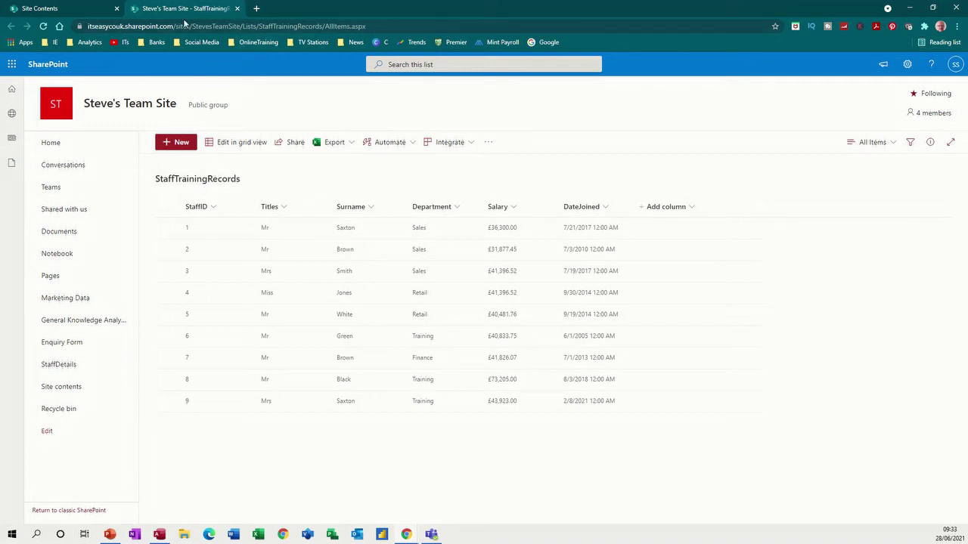
click(910, 7)
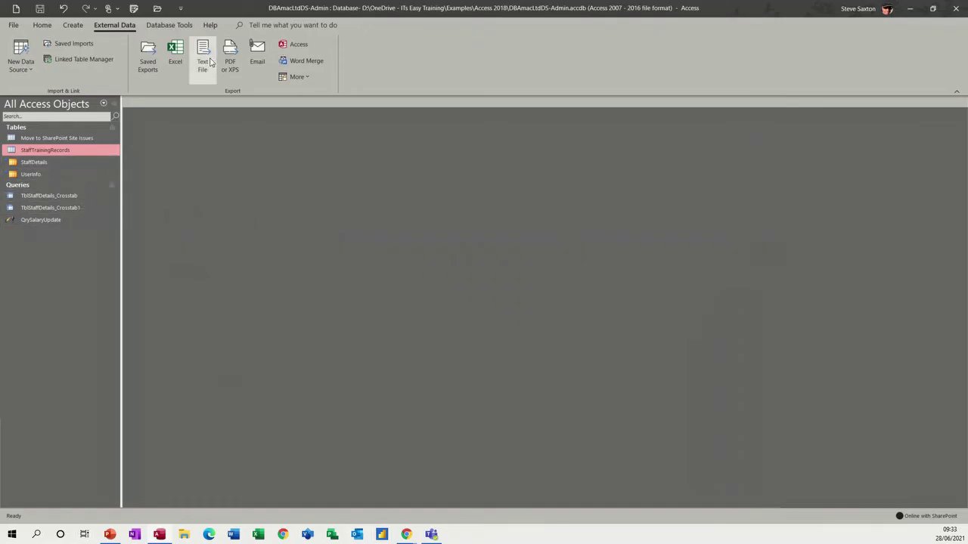
Link the StaffTrainingRecords SharePoint list from the same team site into the database as a linked table.
click(31, 74)
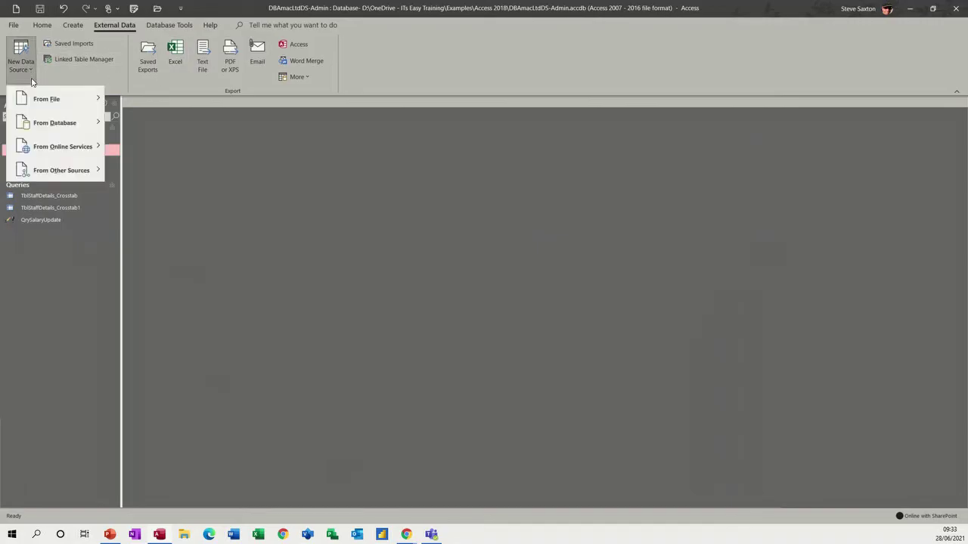
mouse_move(73, 154)
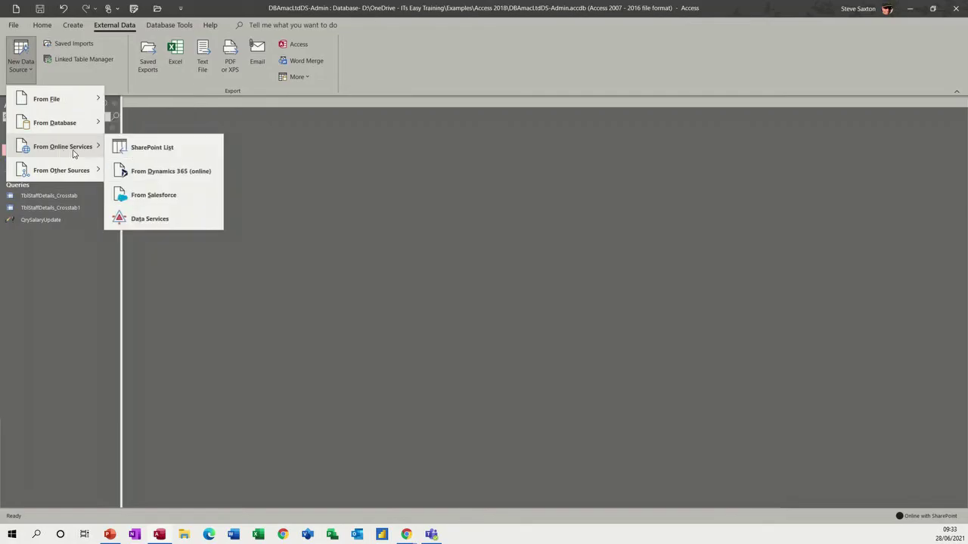
click(155, 149)
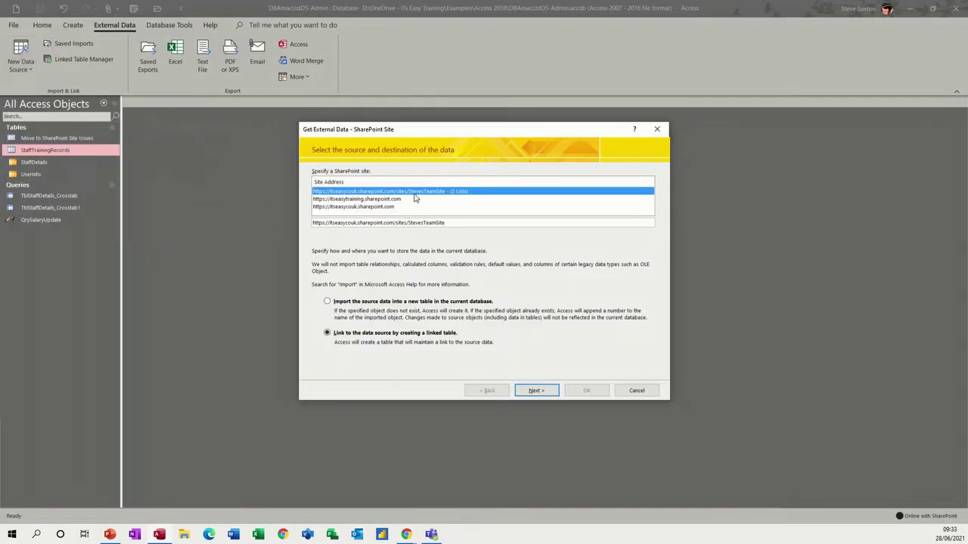
click(535, 391)
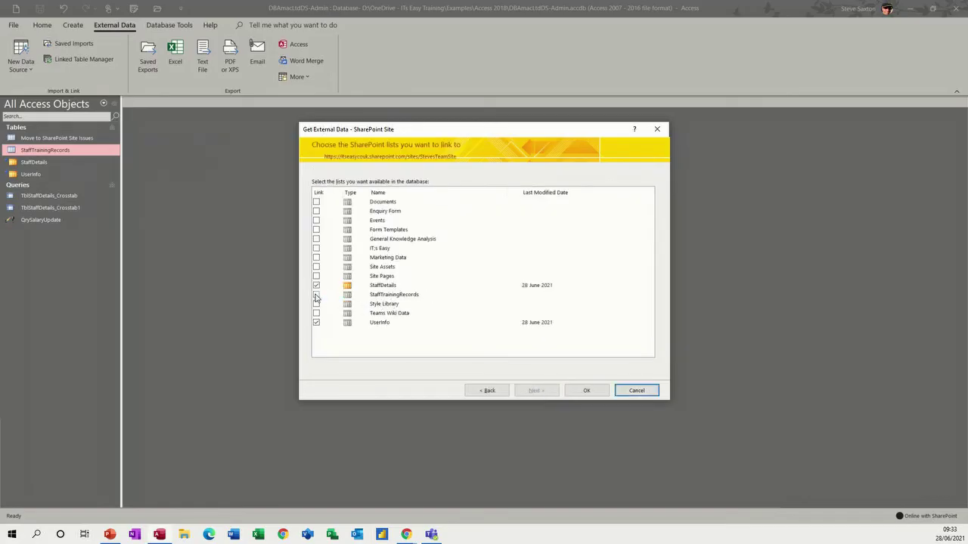
click(316, 295)
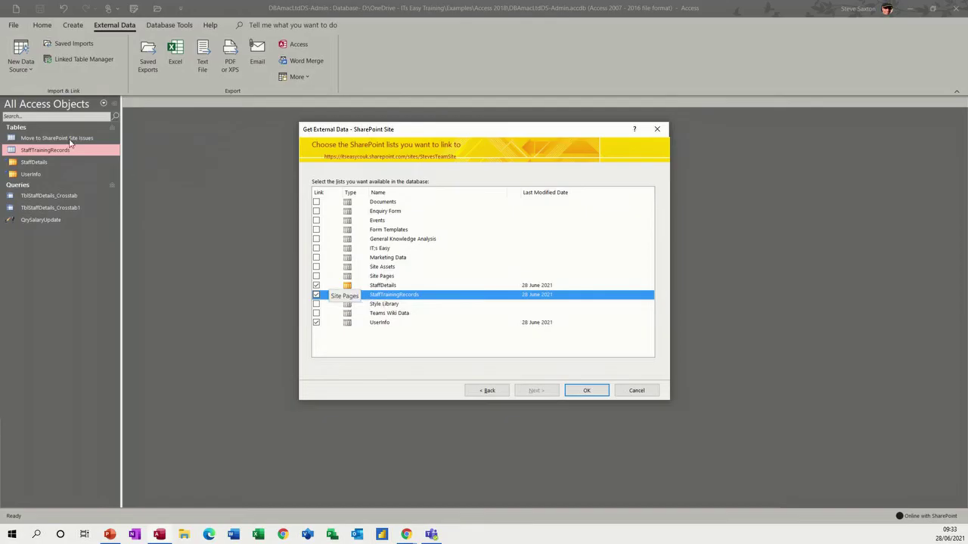
click(587, 395)
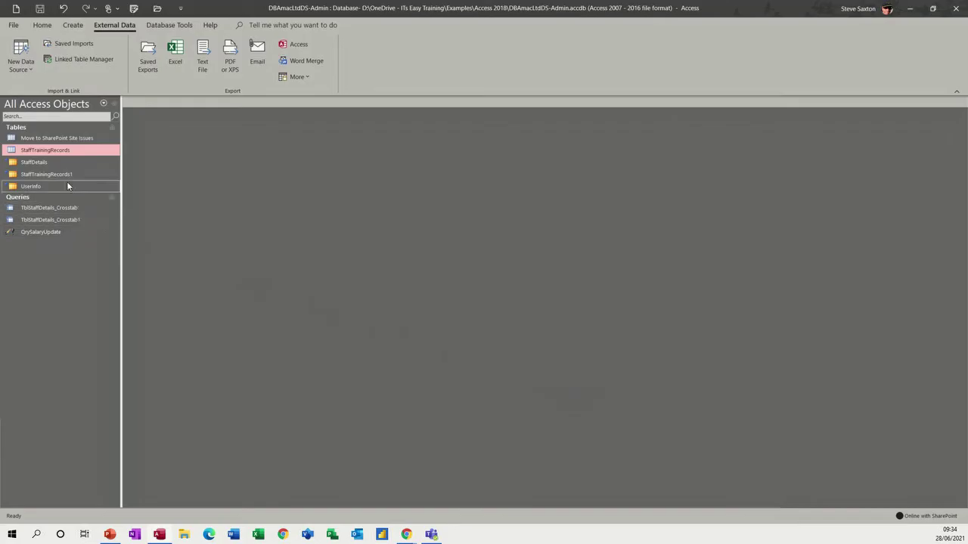
Open the linked StaffTrainingRecords1 table and start a new record with title Mr, the employee's surname and department Sales.
double_click(44, 174)
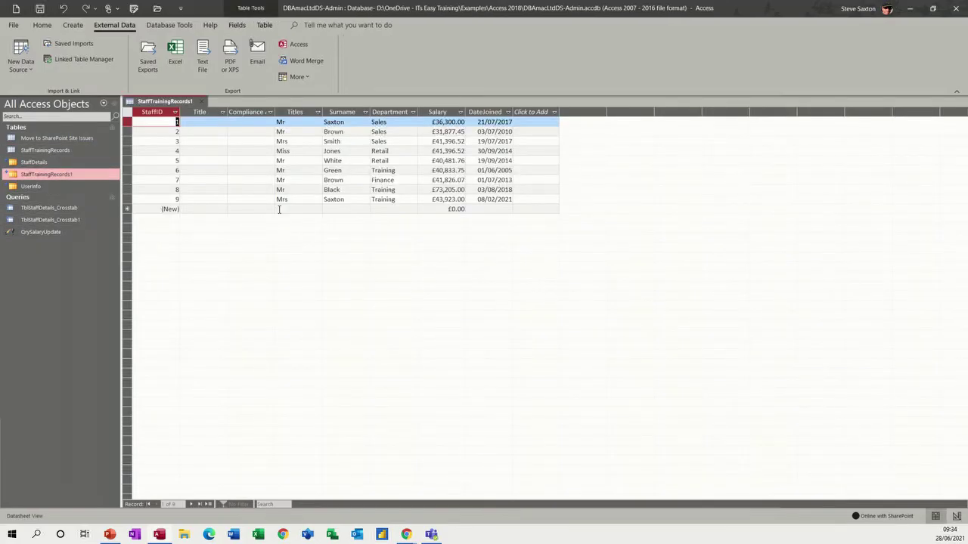
click(280, 209)
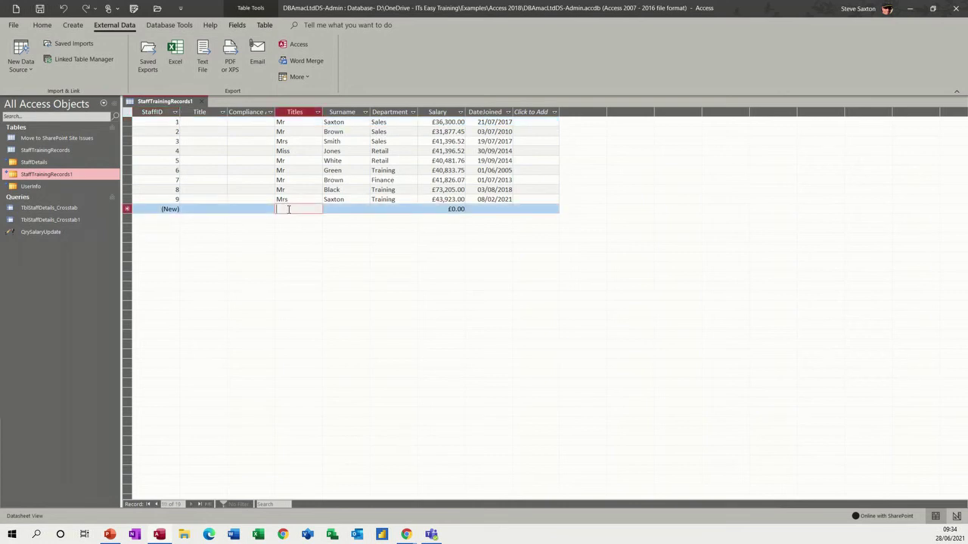
text(Mr)
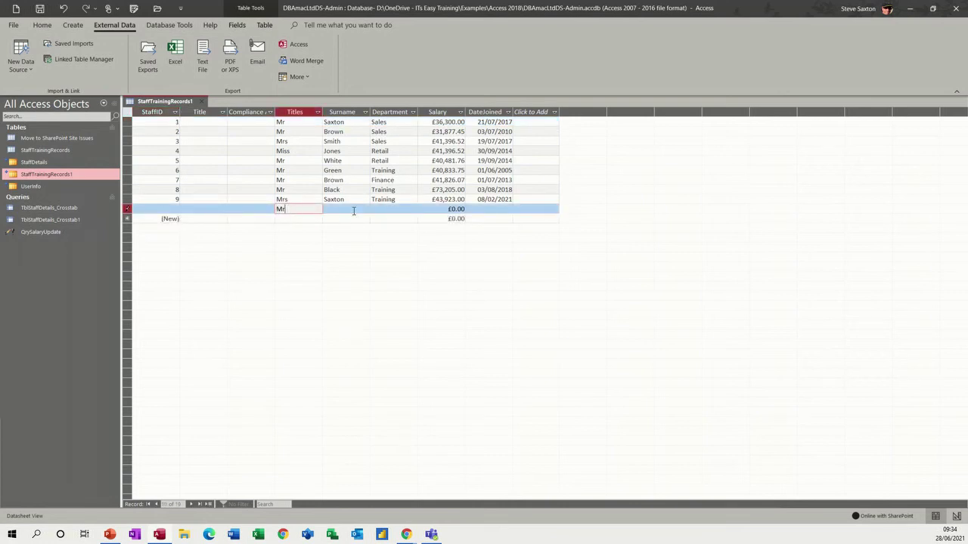
click(341, 208)
text(Green)
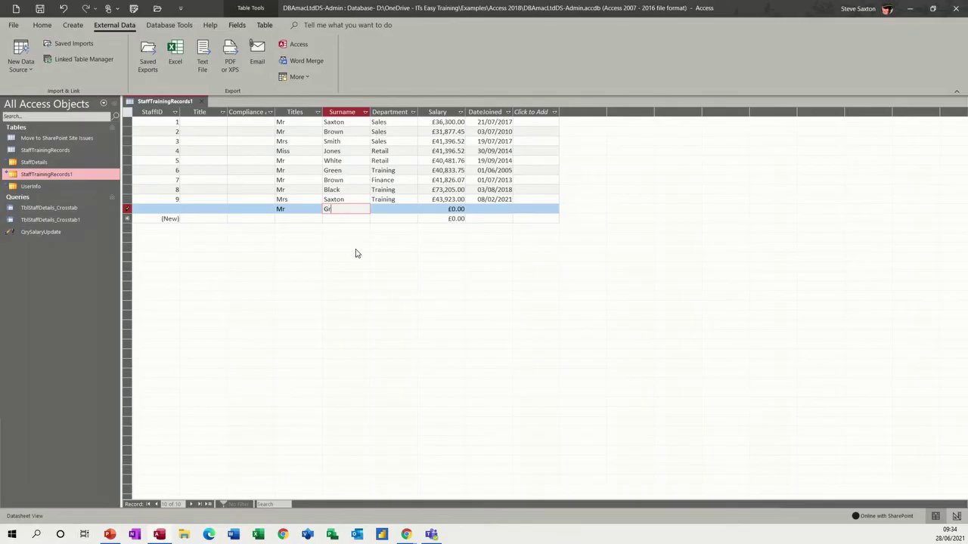
click(382, 211)
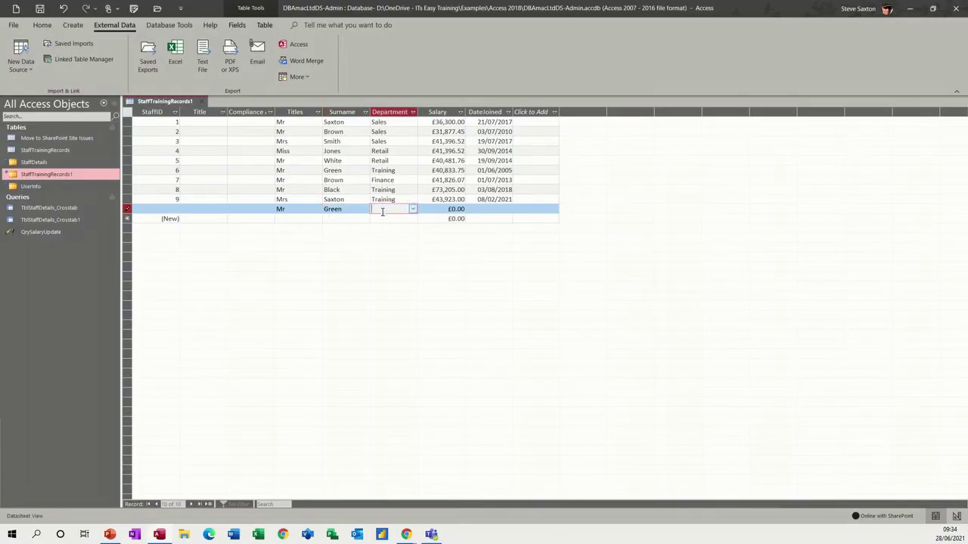
text(s)
Set the new record's salary to 21,222 and its joining date to the current date, 28/06/2021.
drag(444, 208, 464, 208)
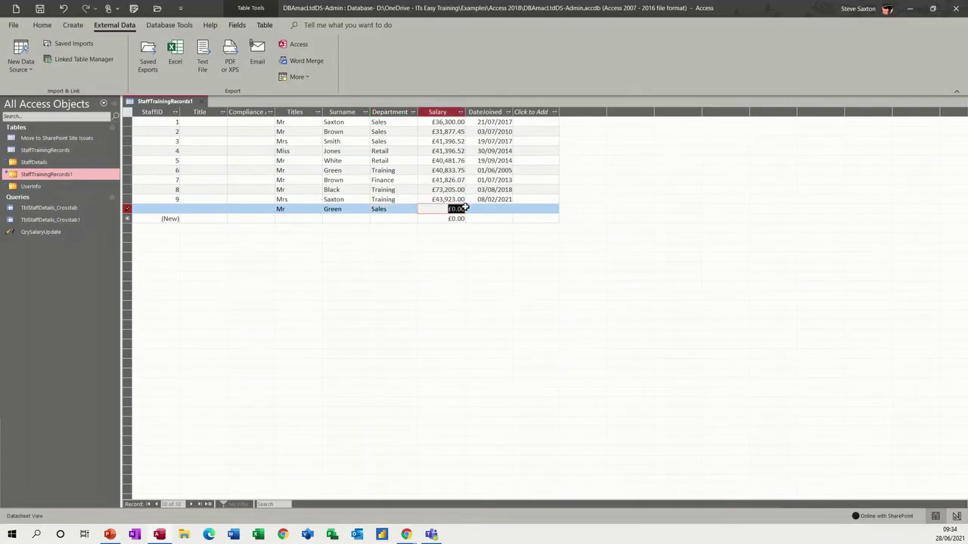
key(Delete)
text(21,222)
click(477, 209)
key(ctrl+semicolon)
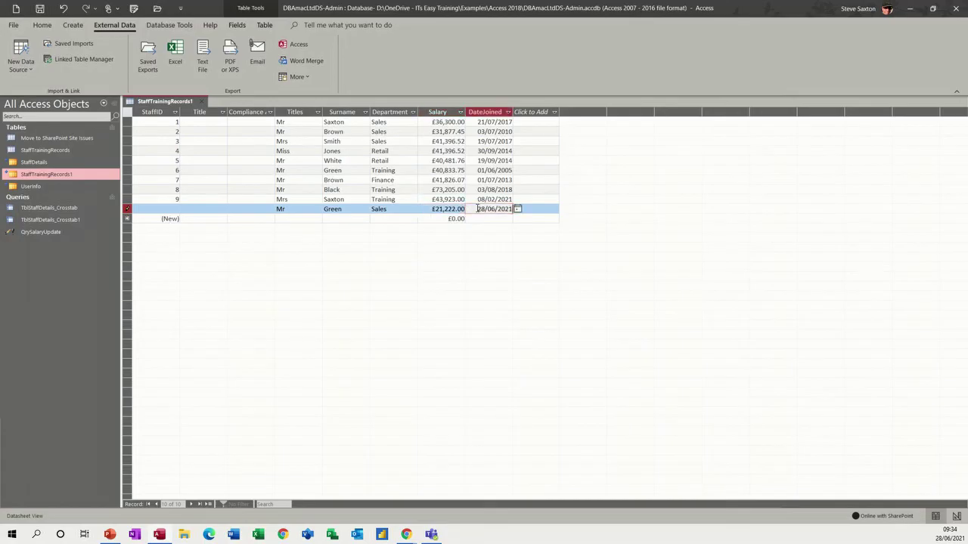
Try to enter a StaffID in the new record, and save the record by moving to another row.
click(174, 205)
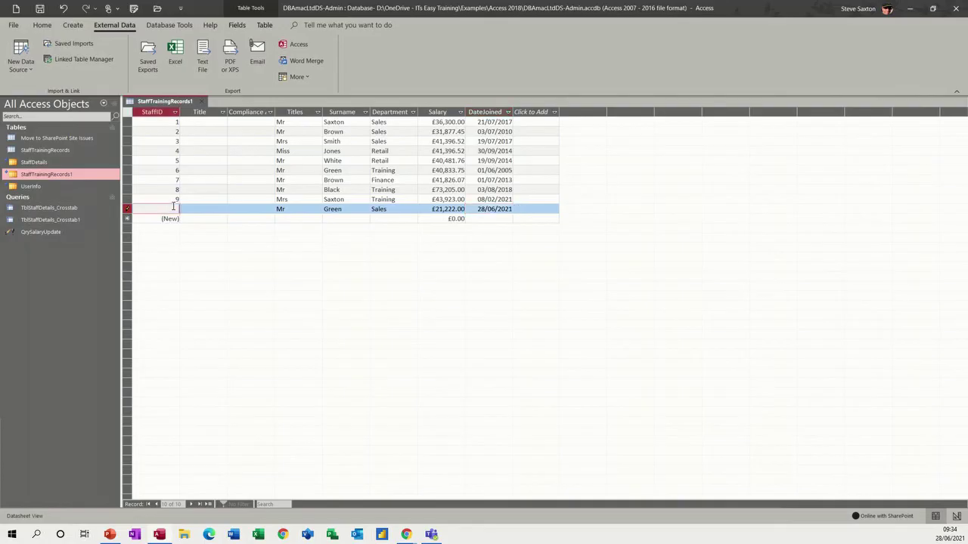
text(1)
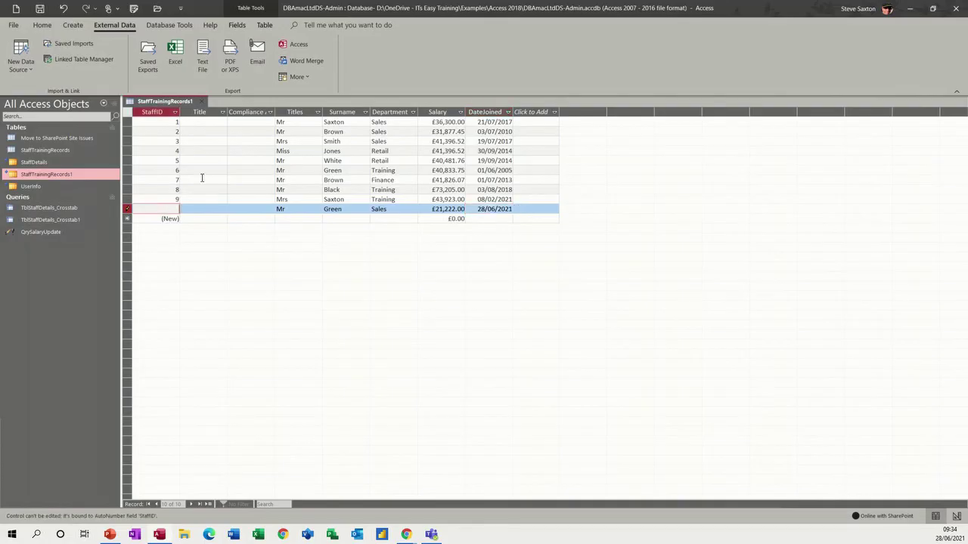
click(247, 189)
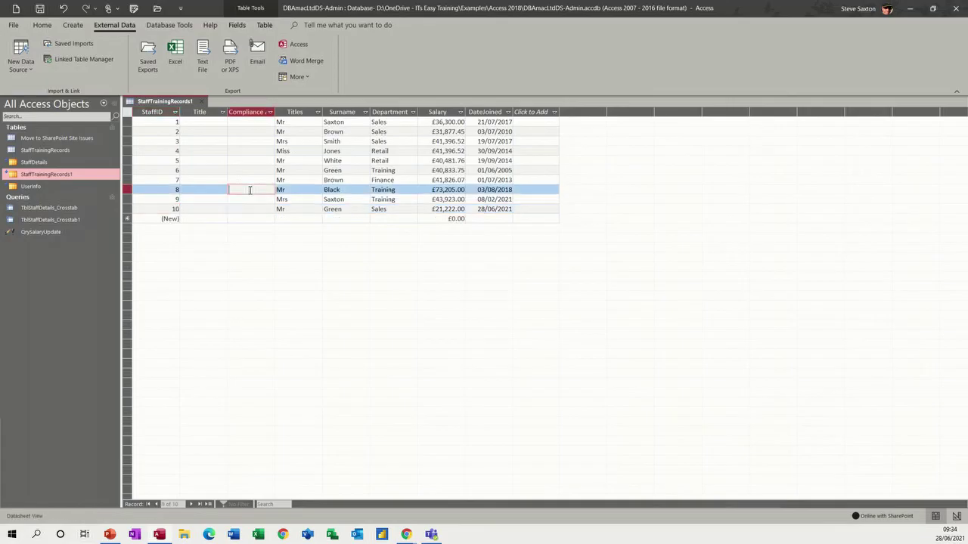
Close the linked table and switch to the StaffTrainingRecords list in Chrome to check the added record.
click(200, 103)
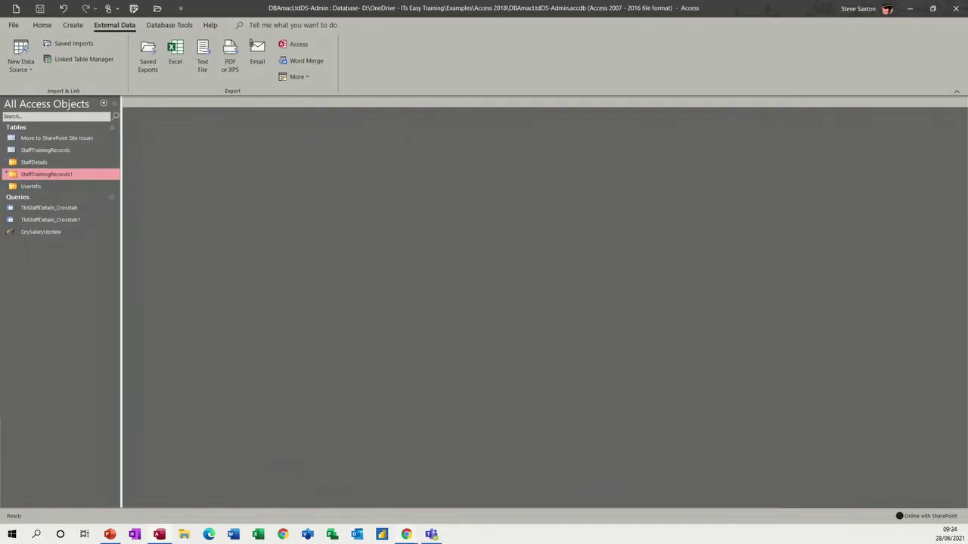
mouse_move(408, 539)
click(430, 512)
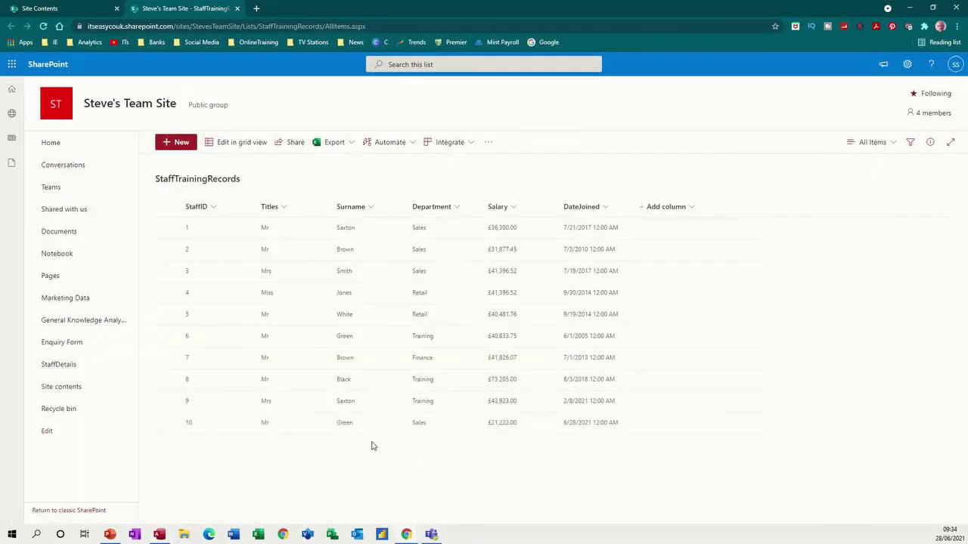